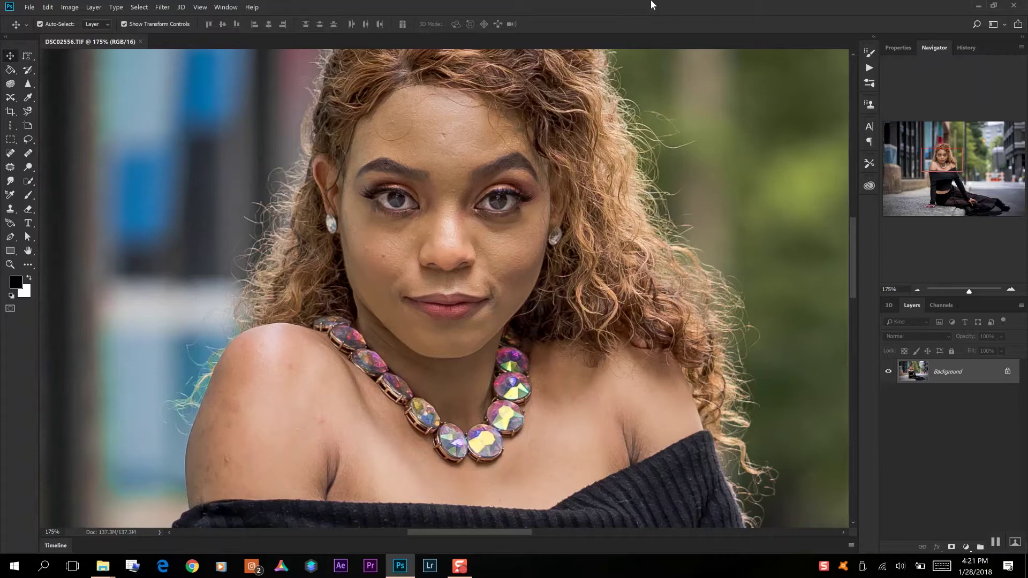
# Step: Select the Spot Healing Brush and set its size to 25 px
pyautogui.click(13, 155)
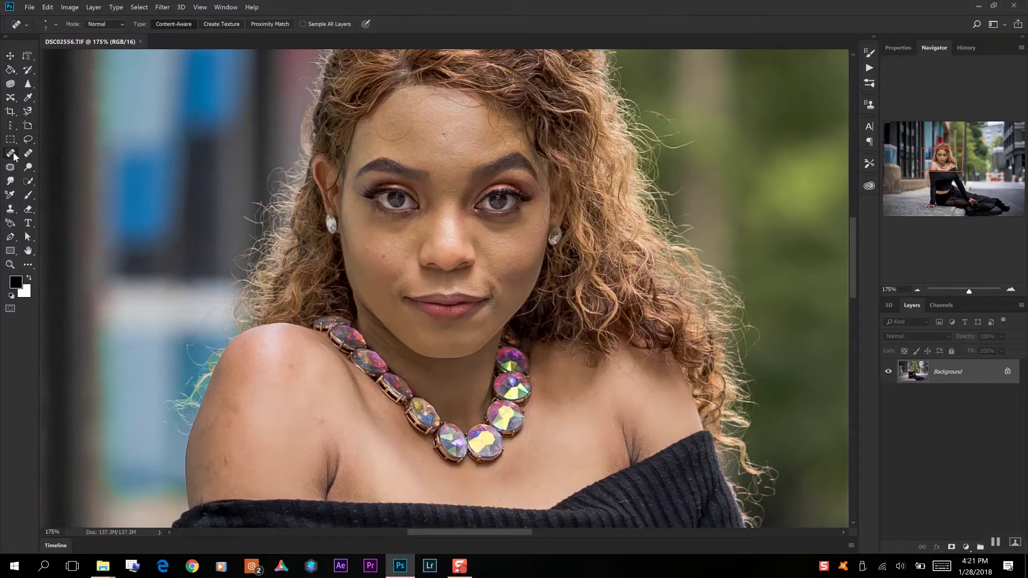
pyautogui.click(43, 23)
pyautogui.doubleClick(98, 42)
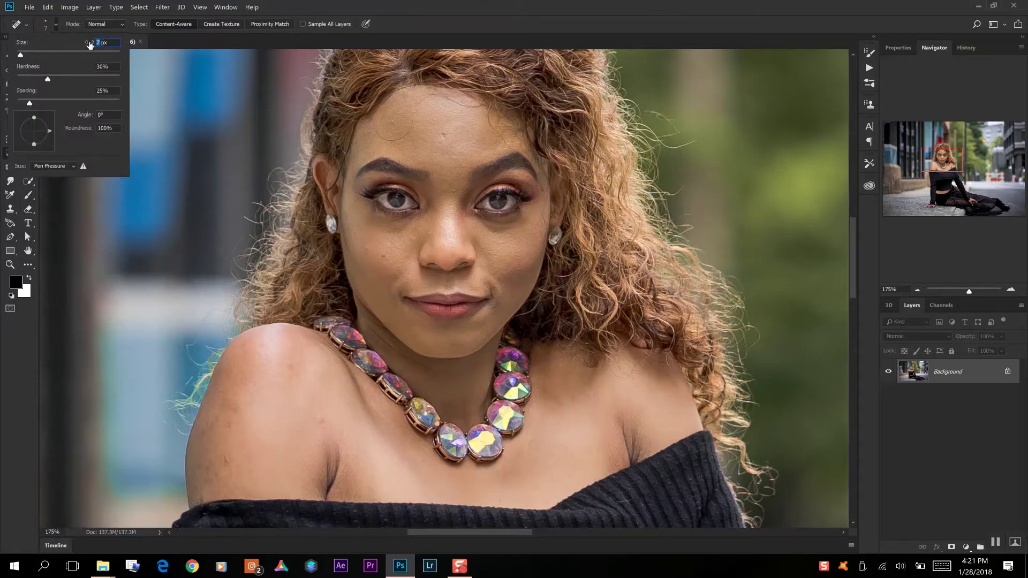
pyautogui.write('25')
pyautogui.press('Return')
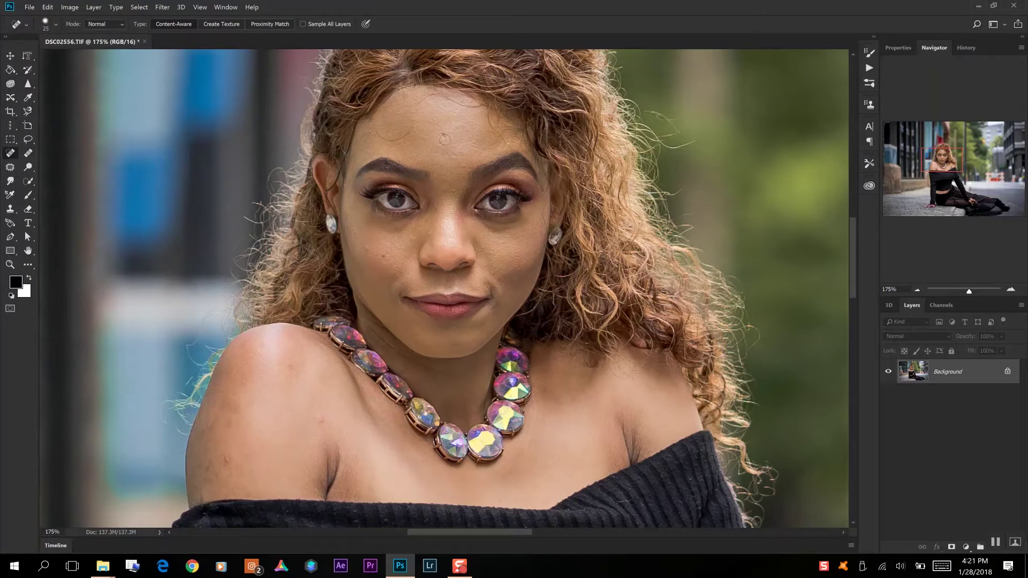
# Step: Heal the forehead mole and the spots near and between the brows
pyautogui.moveTo(445, 130); pyautogui.dragTo(437, 150)
pyautogui.click(436, 153)
pyautogui.click(451, 154)
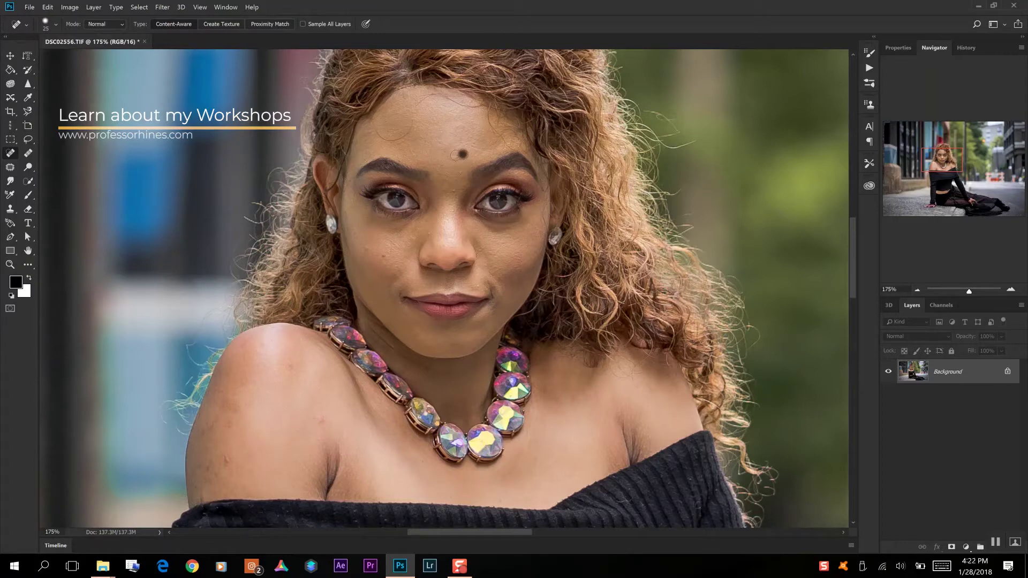
pyautogui.click(460, 162)
# Step: Heal three blemishes on the shoulder
pyautogui.click(308, 418)
pyautogui.click(322, 421)
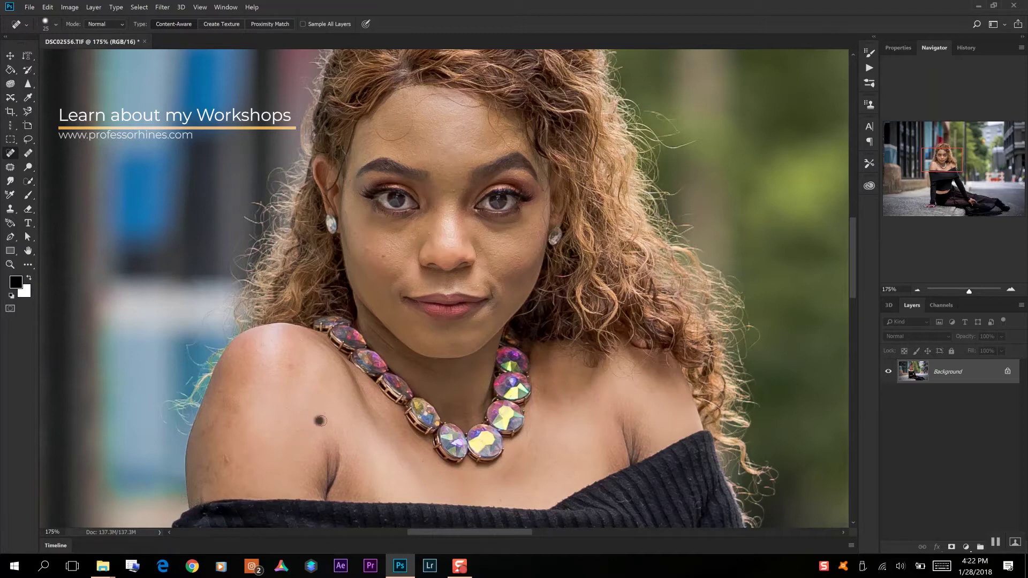
pyautogui.click(286, 357)
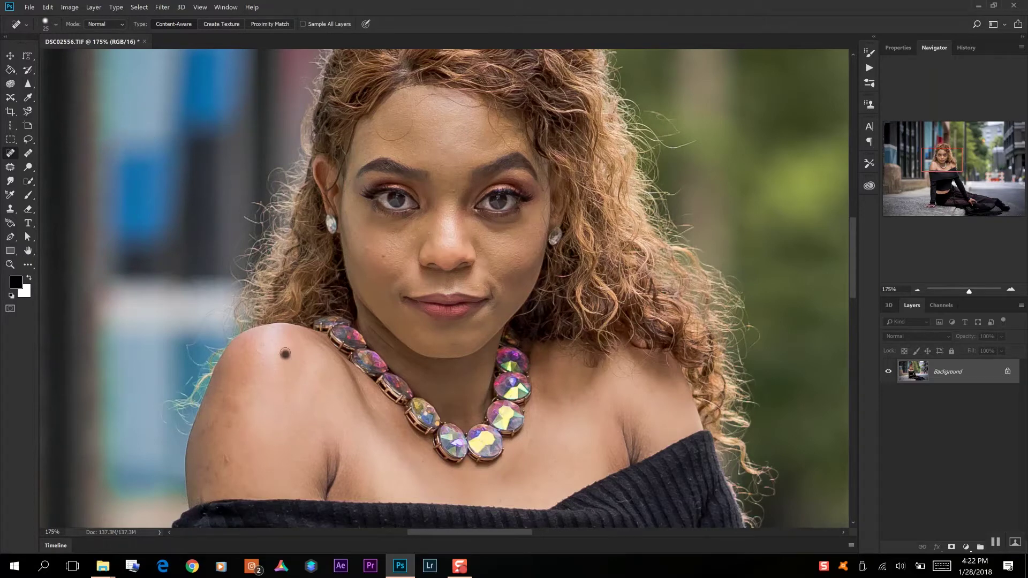
# Step: Heal the spots near the top of the shoulder, the lower shoulder and up its edge
pyautogui.click(285, 351)
pyautogui.click(281, 378)
pyautogui.click(283, 353)
pyautogui.moveTo(226, 454); pyautogui.dragTo(228, 475)
pyautogui.click(203, 491)
pyautogui.click(206, 475)
pyautogui.click(229, 463)
pyautogui.click(211, 458)
pyautogui.click(209, 435)
pyautogui.click(203, 432)
pyautogui.click(206, 425)
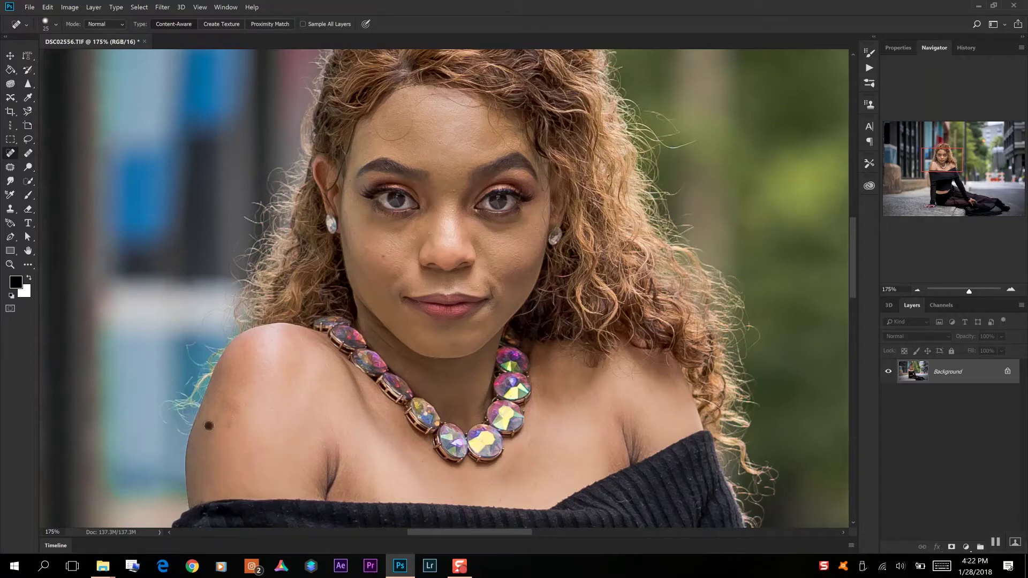
# Step: Heal the spots down the shoulder edge and those scattered across the shoulder
pyautogui.click(198, 452)
pyautogui.click(196, 460)
pyautogui.click(205, 469)
pyautogui.click(250, 458)
pyautogui.click(231, 426)
pyautogui.click(211, 480)
pyautogui.click(228, 424)
pyautogui.click(215, 422)
pyautogui.click(211, 402)
pyautogui.click(223, 391)
pyautogui.click(249, 401)
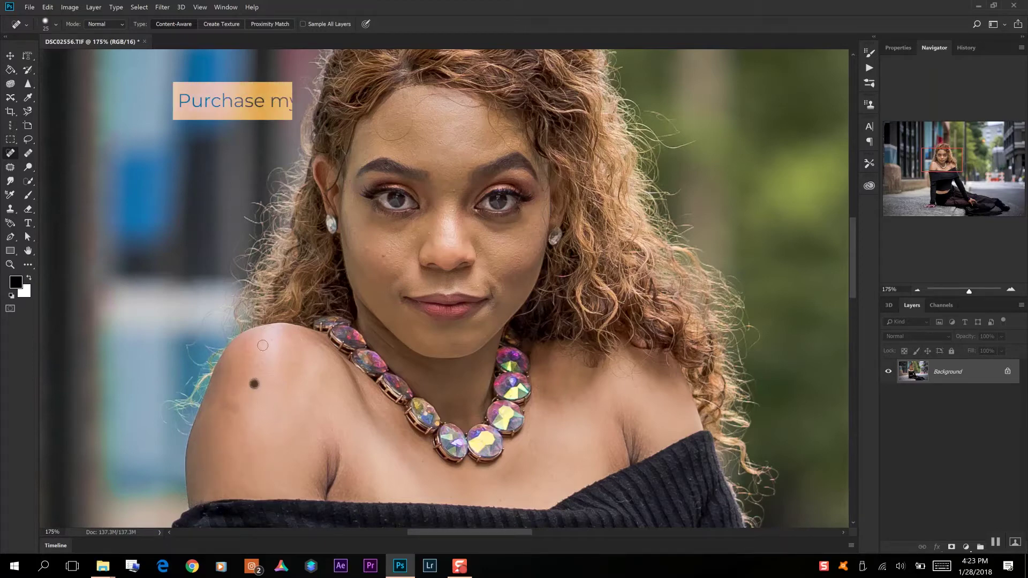
# Step: Heal the remaining shoulder strip, an upper-chest spot and two cheek blemishes
pyautogui.moveTo(241, 409); pyautogui.dragTo(216, 409)
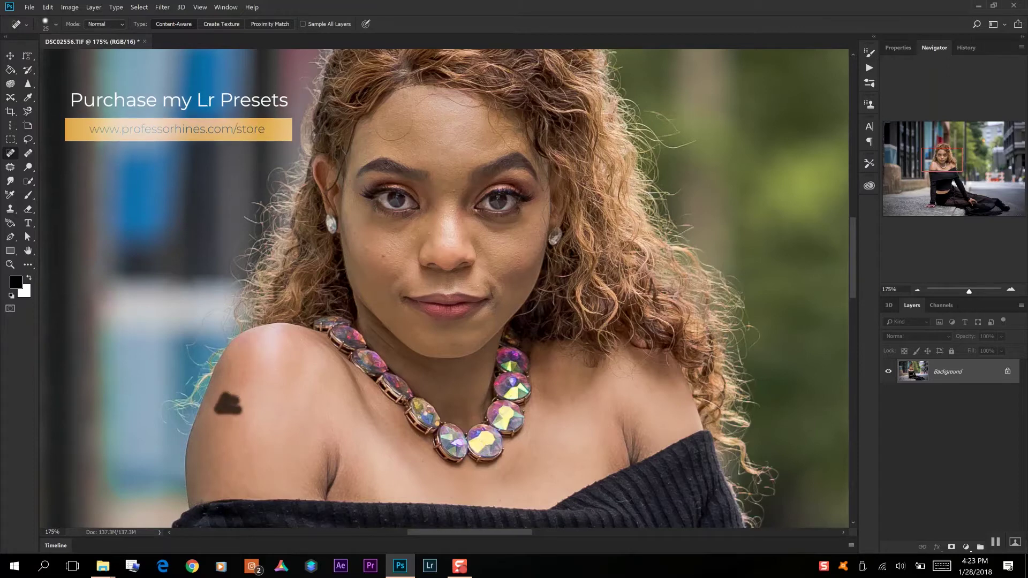
pyautogui.click(247, 374)
pyautogui.click(258, 355)
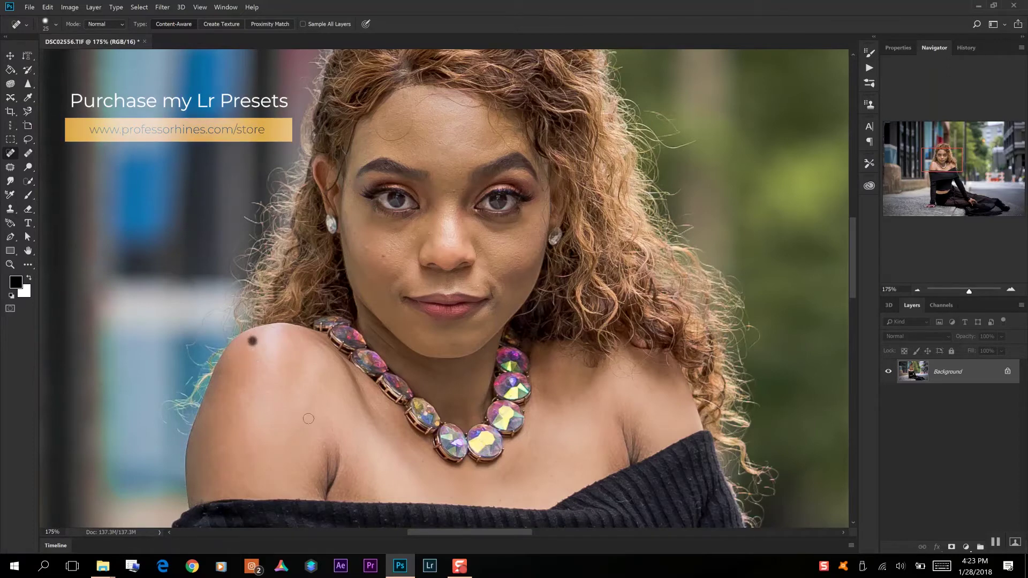
pyautogui.click(303, 434)
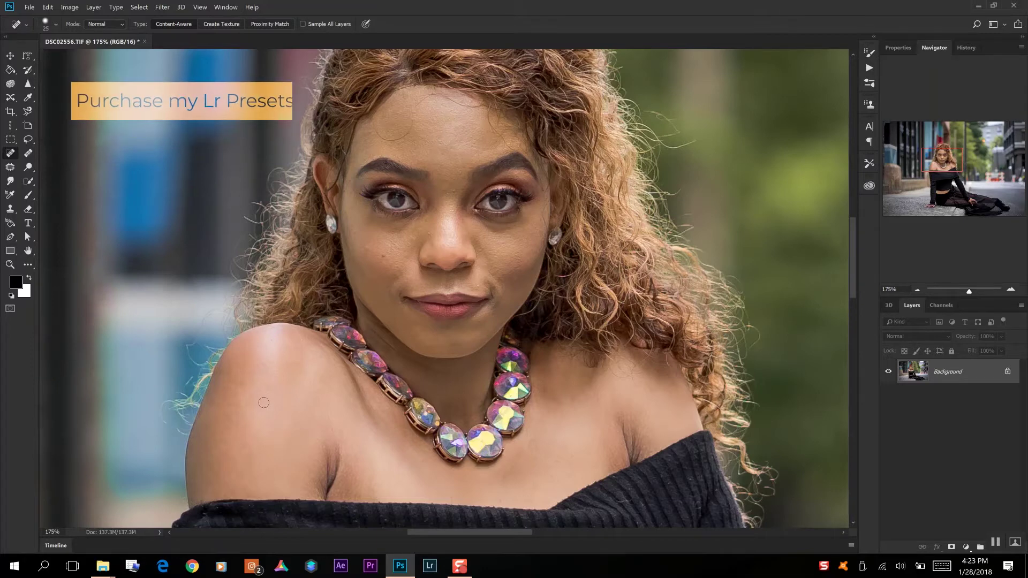
pyautogui.click(225, 441)
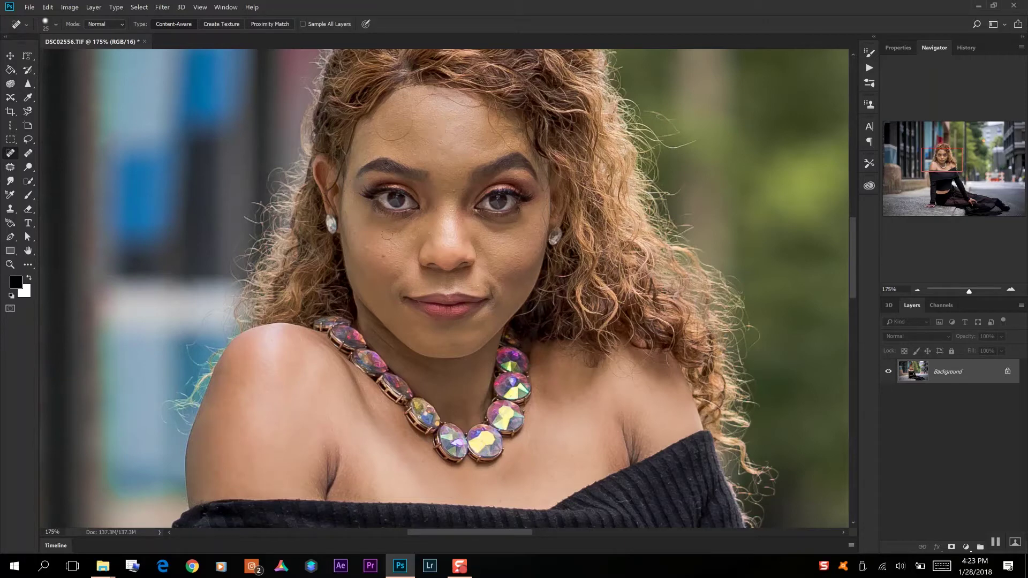
pyautogui.click(366, 247)
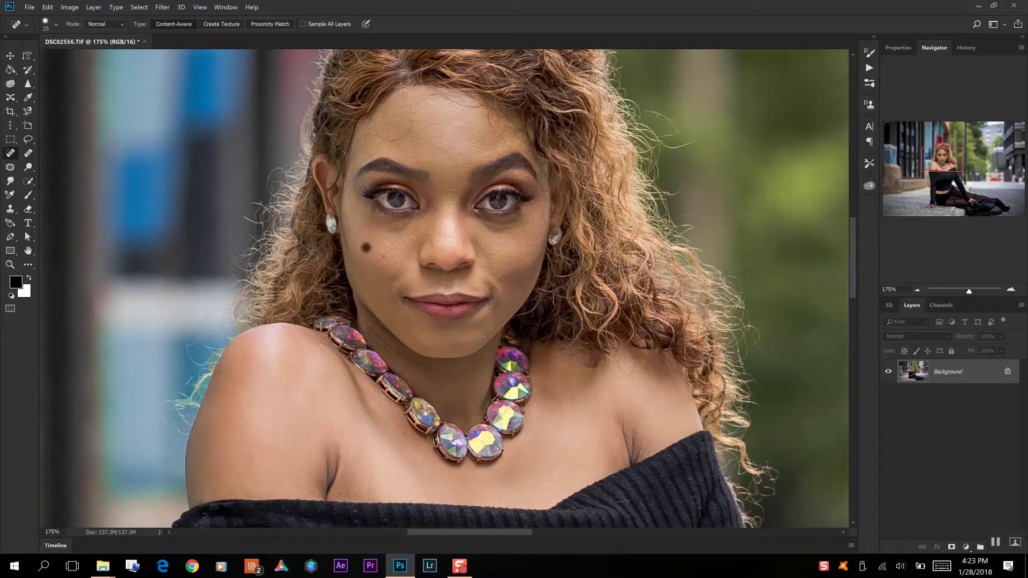
pyautogui.click(358, 234)
# Step: Reduce the healing brush size to 12 px
pyautogui.click(51, 25)
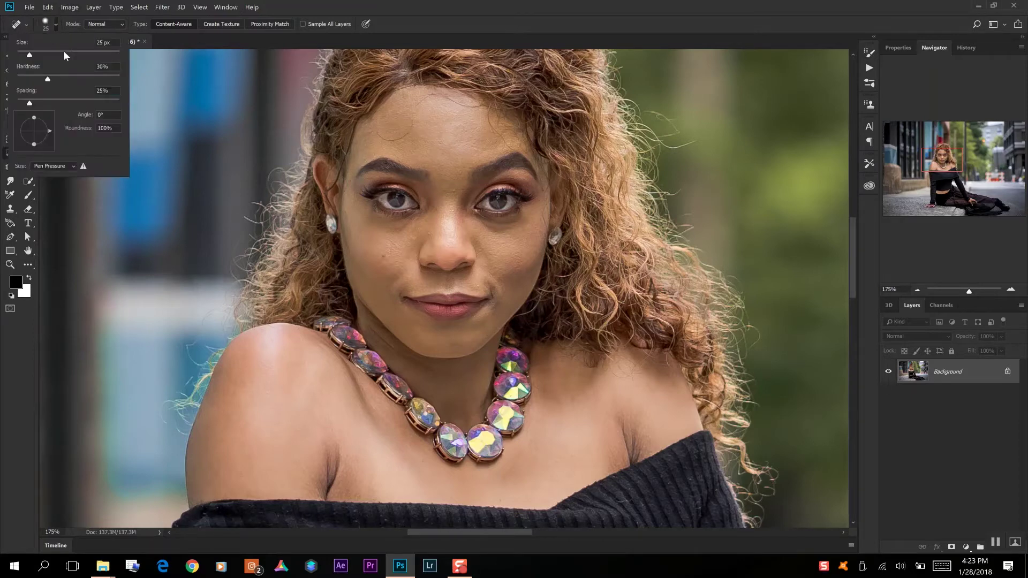
pyautogui.doubleClick(99, 43)
pyautogui.write('12')
pyautogui.press('Return')
# Step: Brush away the blemishes across the forehead and along the hairline
pyautogui.moveTo(375, 132)
pyautogui.mouseDown()
pyautogui.moveTo(408, 134)
pyautogui.moveTo(430, 96)
pyautogui.moveTo(472, 105)
pyautogui.mouseUp()
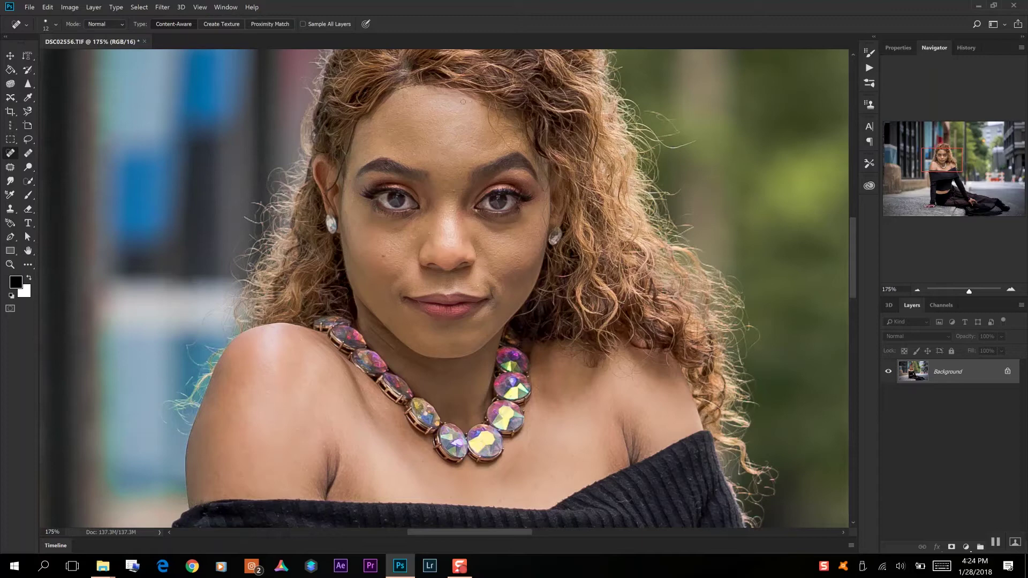
pyautogui.moveTo(458, 97)
pyautogui.mouseDown()
pyautogui.moveTo(419, 94)
pyautogui.moveTo(417, 117)
pyautogui.mouseUp()
pyautogui.moveTo(474, 146); pyautogui.dragTo(491, 149)
pyautogui.click(486, 149)
pyautogui.click(50, 28)
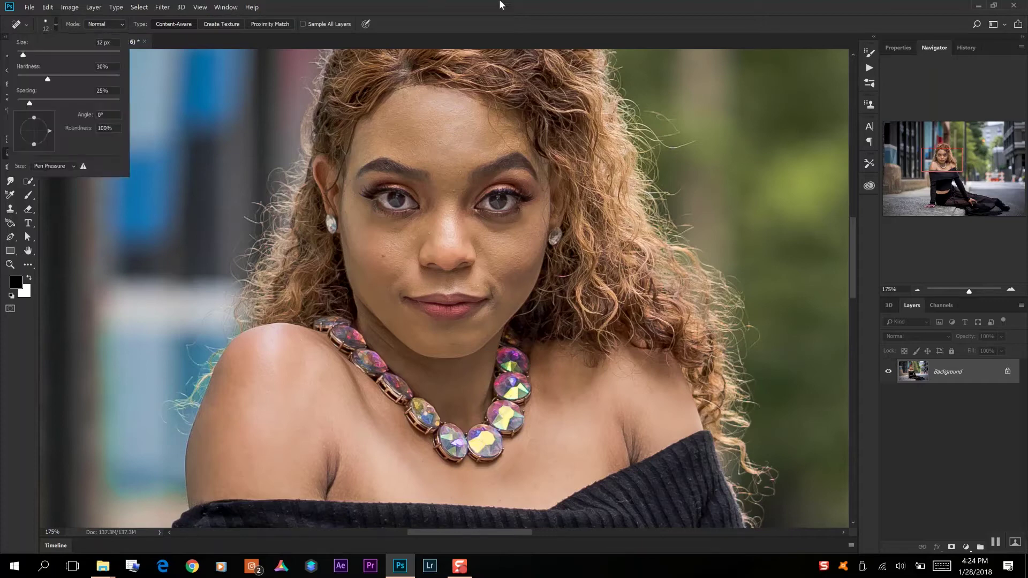
pyautogui.click(486, 301)
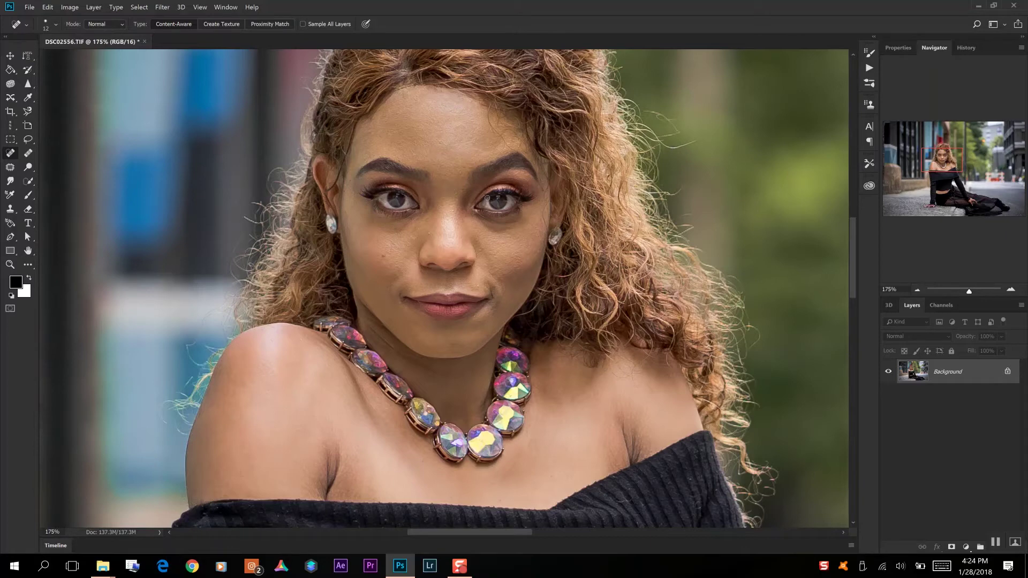
# Step: Heal the brow mole, undo it, then heal the cheek mole and under-eye marks
pyautogui.click(450, 182)
pyautogui.hotkey('ctrl', 'z')
pyautogui.moveTo(503, 244)
pyautogui.mouseDown()
pyautogui.moveTo(490, 251)
pyautogui.moveTo(499, 271)
pyautogui.mouseUp()
pyautogui.moveTo(498, 228); pyautogui.dragTo(485, 226)
pyautogui.moveTo(404, 229)
pyautogui.mouseDown()
pyautogui.moveTo(386, 230)
pyautogui.moveTo(399, 225)
pyautogui.moveTo(397, 251)
pyautogui.mouseUp()
# Step: Shrink the brush to 8 px and heal fine marks under and beside the left eye
pyautogui.click(48, 31)
pyautogui.moveTo(26, 55); pyautogui.dragTo(19, 54)
pyautogui.press('Return')
pyautogui.moveTo(421, 223); pyautogui.dragTo(393, 226)
pyautogui.moveTo(429, 197); pyautogui.dragTo(428, 206)
pyautogui.moveTo(438, 202)
pyautogui.mouseDown()
pyautogui.moveTo(375, 241)
pyautogui.moveTo(390, 259)
pyautogui.moveTo(376, 264)
pyautogui.mouseUp()
# Step: Heal the forehead mole, the spots between the brows and the cheek mole
pyautogui.moveTo(373, 132); pyautogui.dragTo(376, 134)
pyautogui.moveTo(459, 156); pyautogui.dragTo(459, 165)
pyautogui.moveTo(392, 135); pyautogui.dragTo(379, 133)
pyautogui.moveTo(474, 236); pyautogui.dragTo(492, 261)
pyautogui.moveTo(380, 240); pyautogui.dragTo(392, 247)
pyautogui.moveTo(443, 153); pyautogui.dragTo(444, 163)
# Step: Heal the remaining cheek and chest blemishes, then switch to the Move tool
pyautogui.click(519, 268)
pyautogui.click(573, 400)
pyautogui.click(350, 230)
pyautogui.click(356, 244)
pyautogui.click(10, 56)
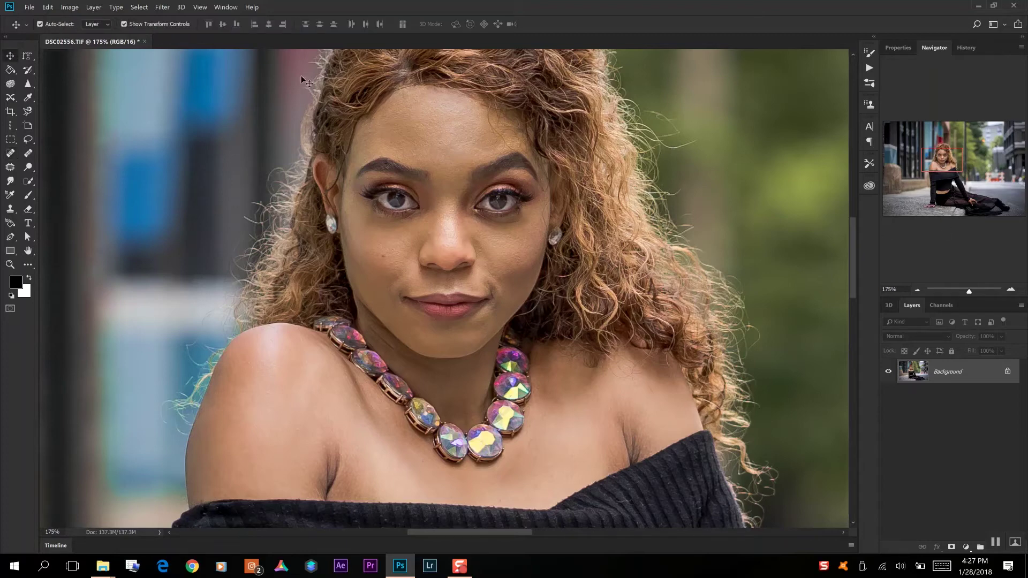
# Step: Play the Frequency Sep action to create Tones, Tones copy and Textures layers
pyautogui.click(869, 68)
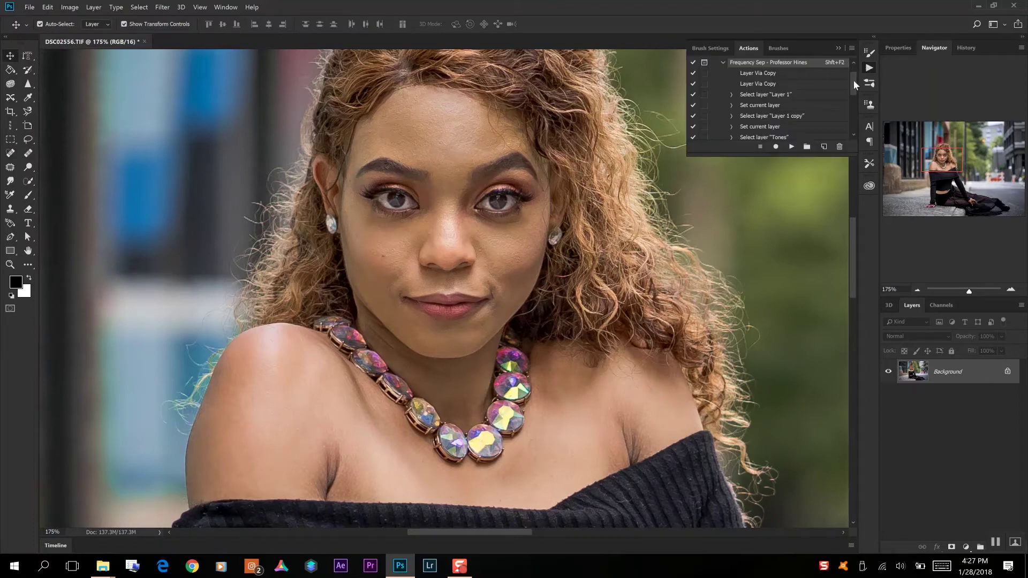
pyautogui.moveTo(854, 79); pyautogui.dragTo(853, 73)
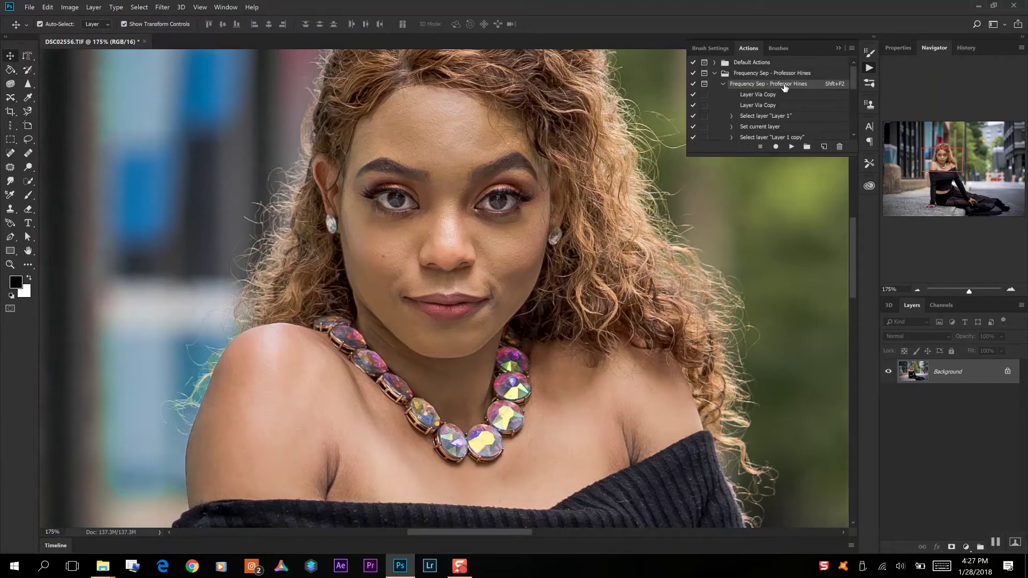
pyautogui.click(724, 84)
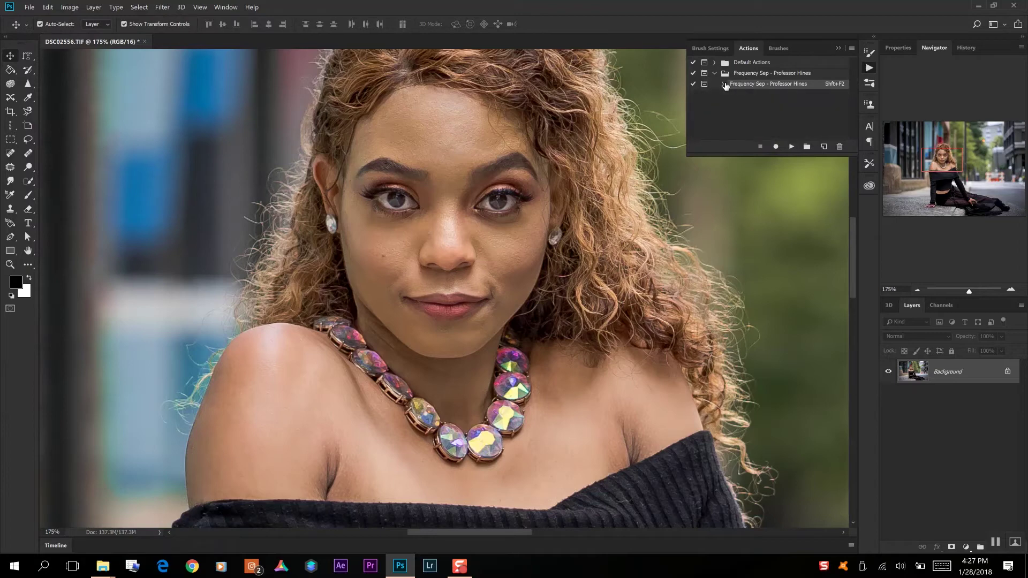
pyautogui.click(724, 84)
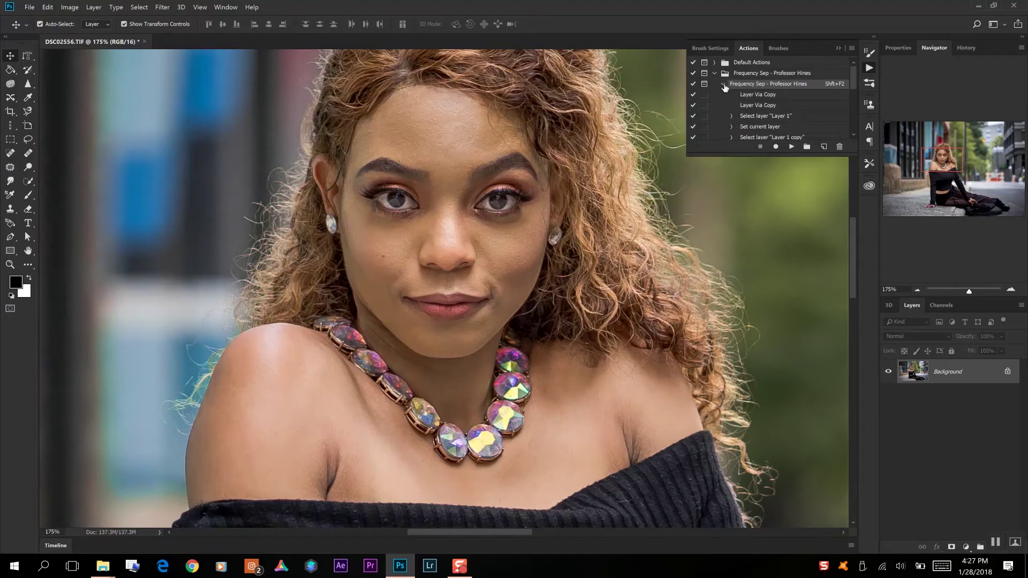
pyautogui.click(724, 85)
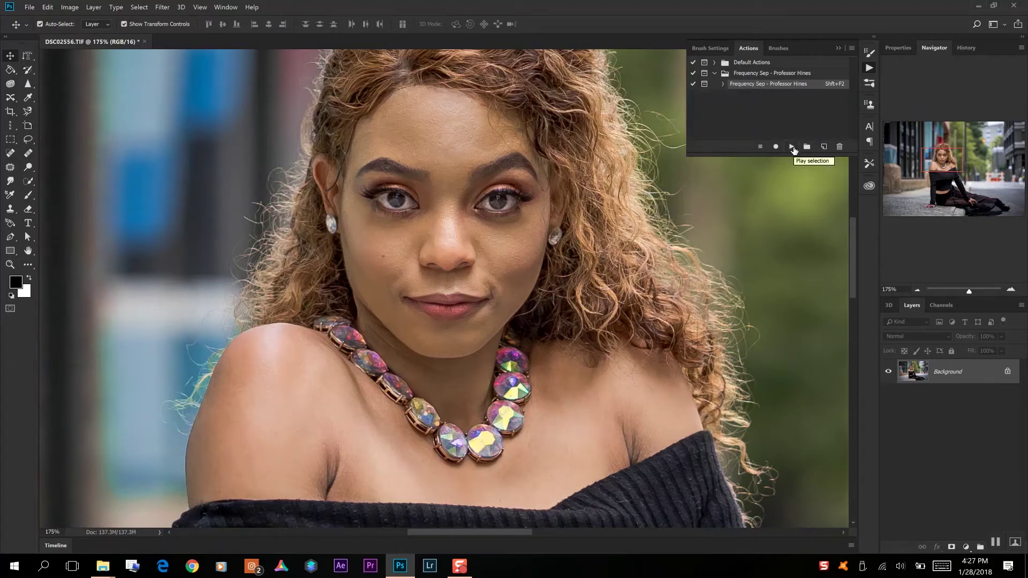
pyautogui.click(793, 148)
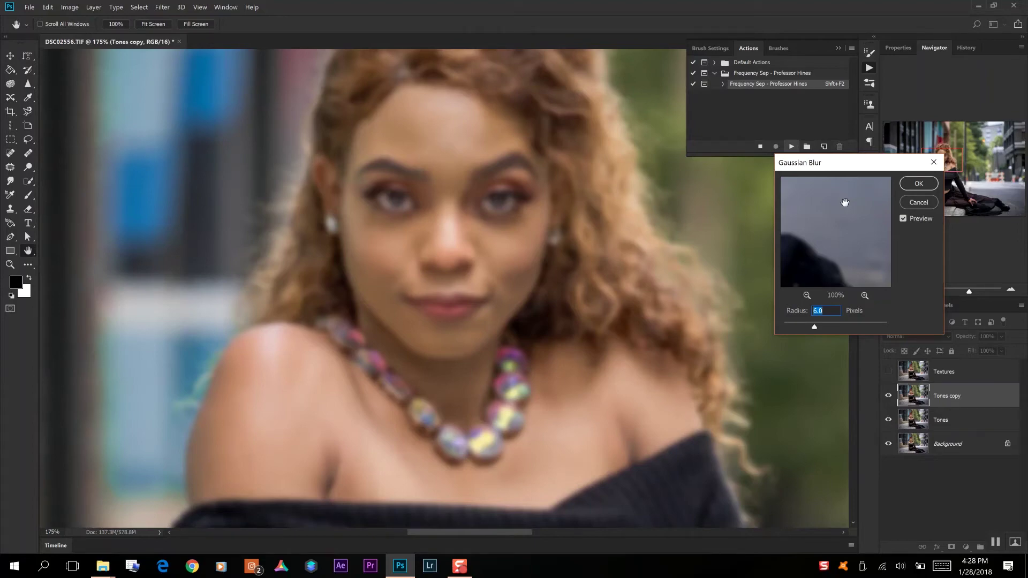
# Step: Blur Tones copy with a 1.7-pixel Gaussian Blur radius so the action finishes
pyautogui.write('1.5')
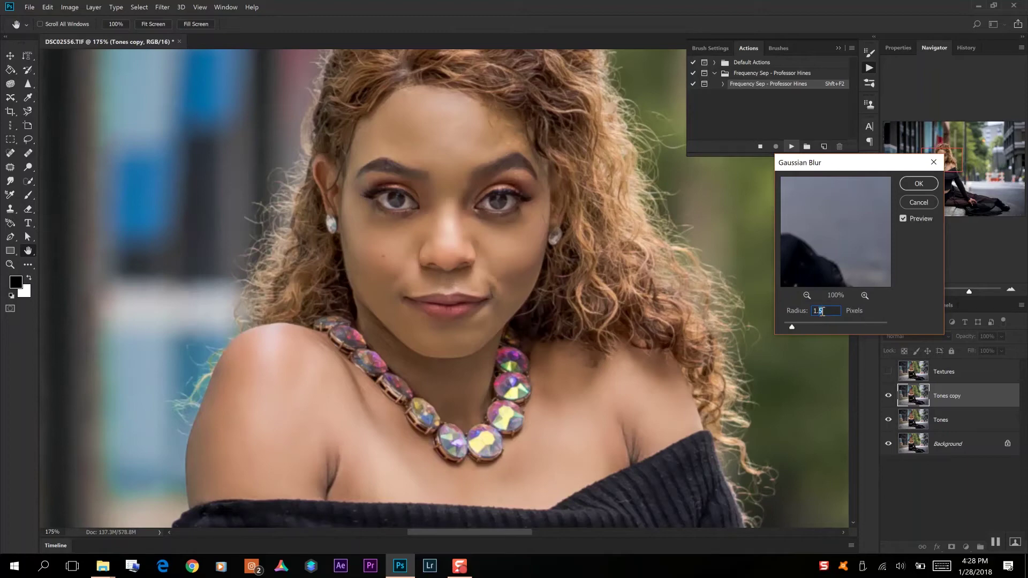
pyautogui.press('BackSpace')
pyautogui.write('0')
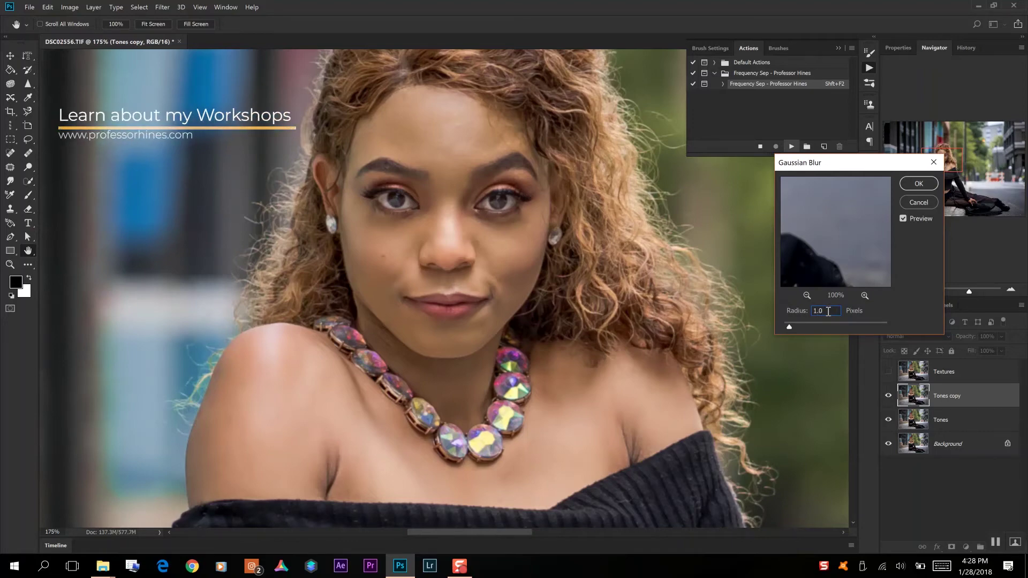
pyautogui.doubleClick(819, 311)
pyautogui.write('1.5')
pyautogui.click(827, 313)
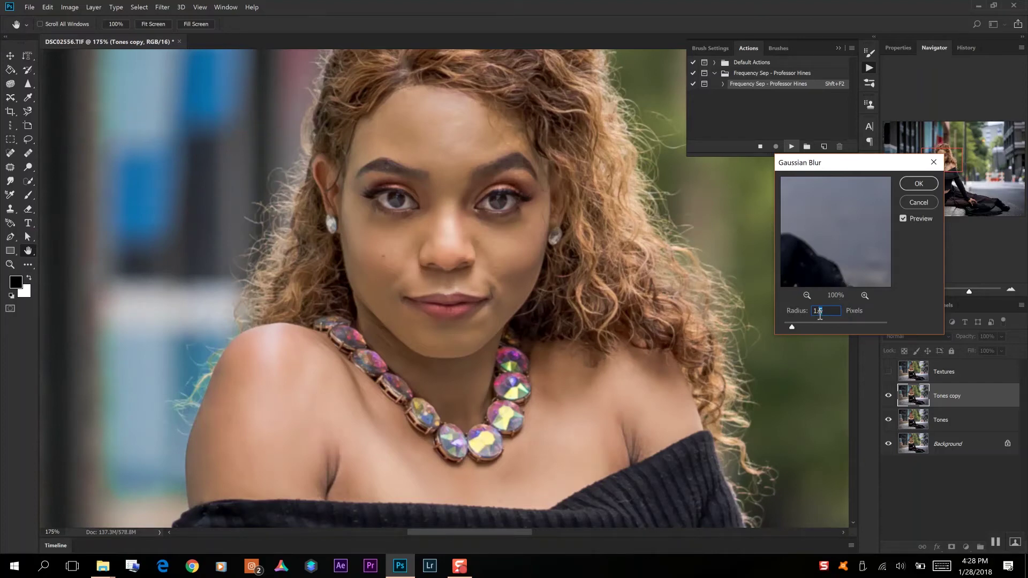
pyautogui.press('BackSpace')
pyautogui.write('7')
pyautogui.click(919, 185)
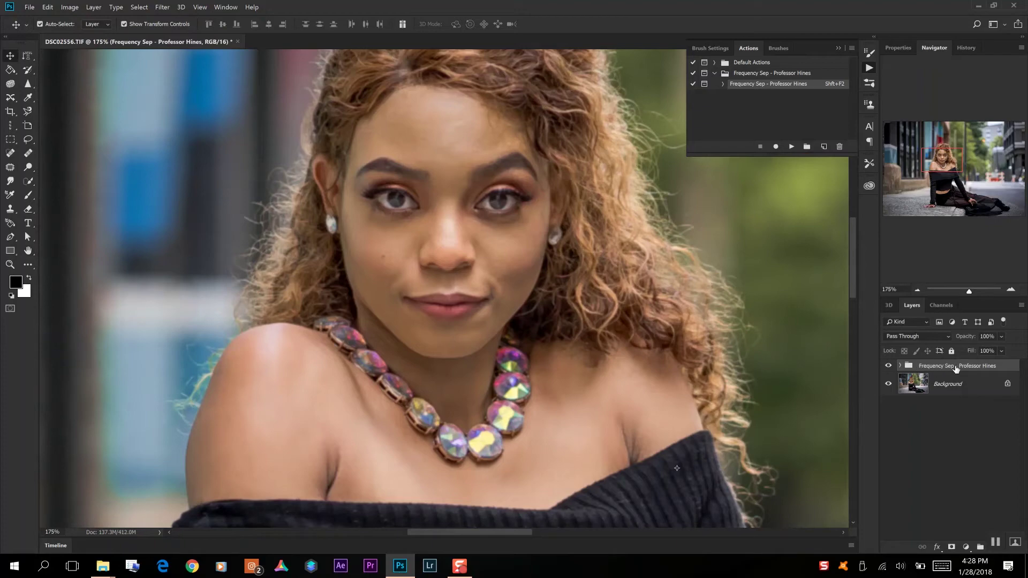
# Step: Expand the Frequency Sep group and give Tones copy a black hide-all mask
pyautogui.click(901, 366)
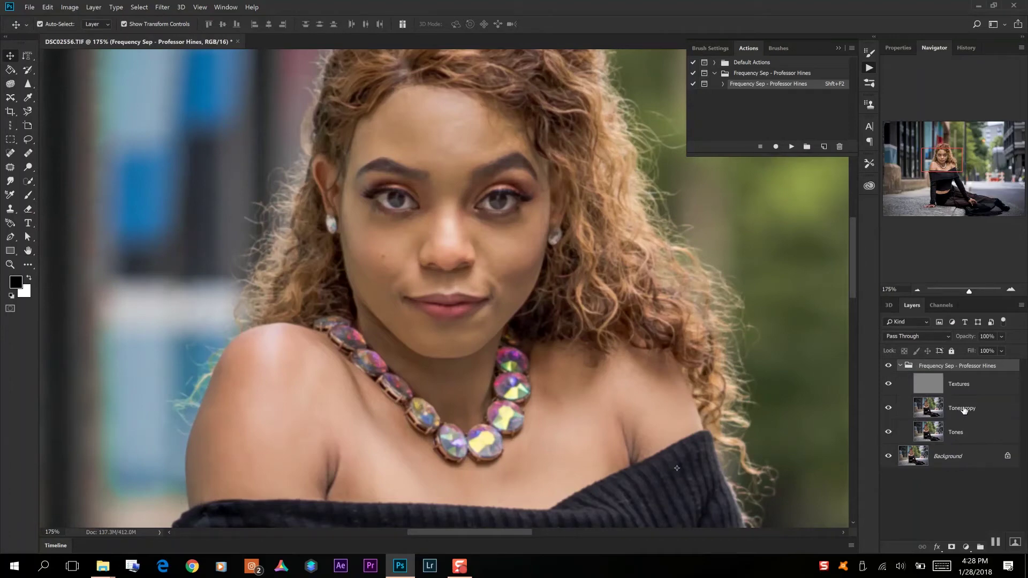
pyautogui.click(964, 409)
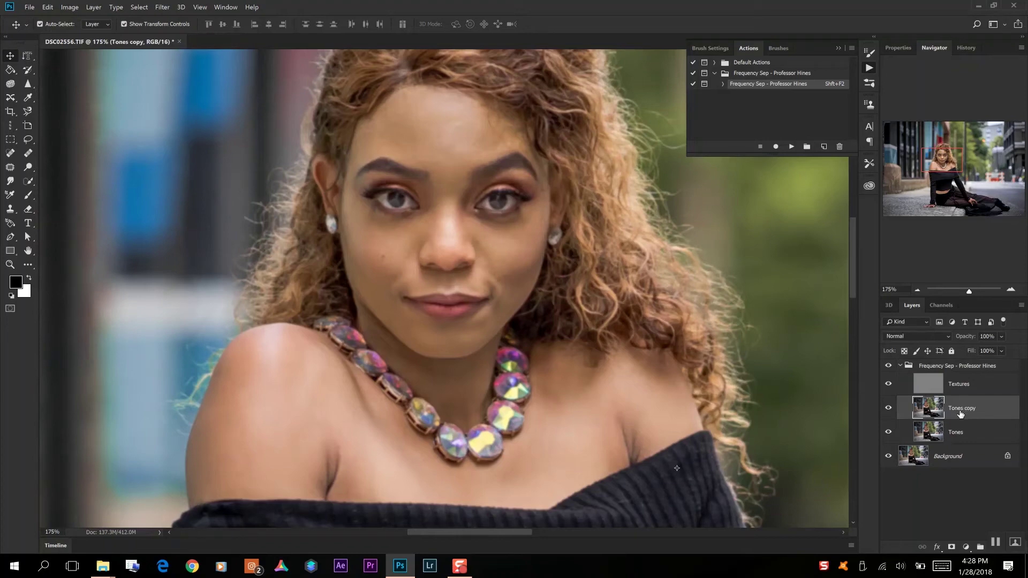
pyautogui.keyDown('alt'); pyautogui.click(952, 547); pyautogui.keyUp('alt')
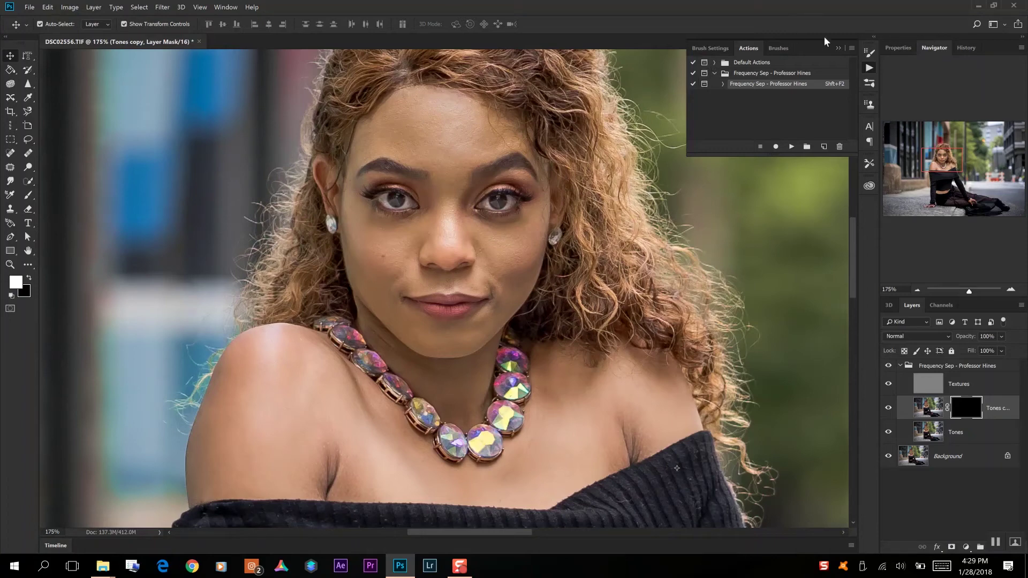
# Step: Collapse the Actions panel and pick the Brush tool at 40 px
pyautogui.click(869, 68)
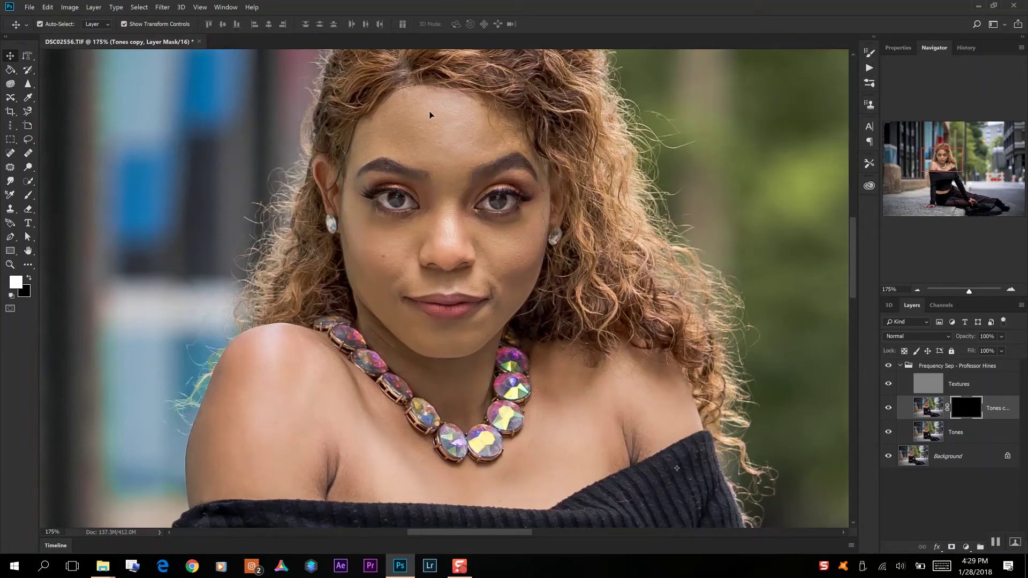
pyautogui.click(28, 199)
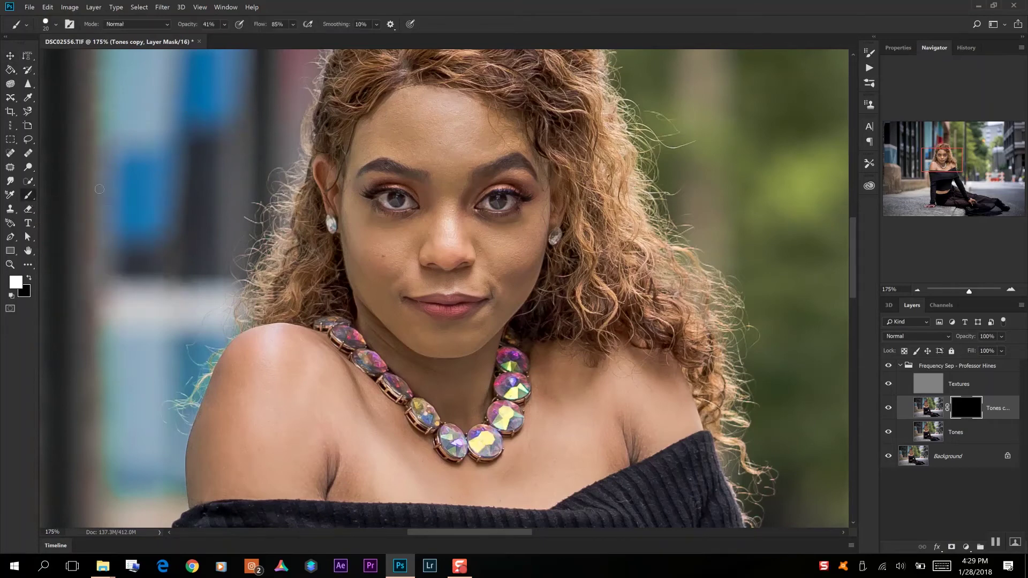
pyautogui.click(47, 27)
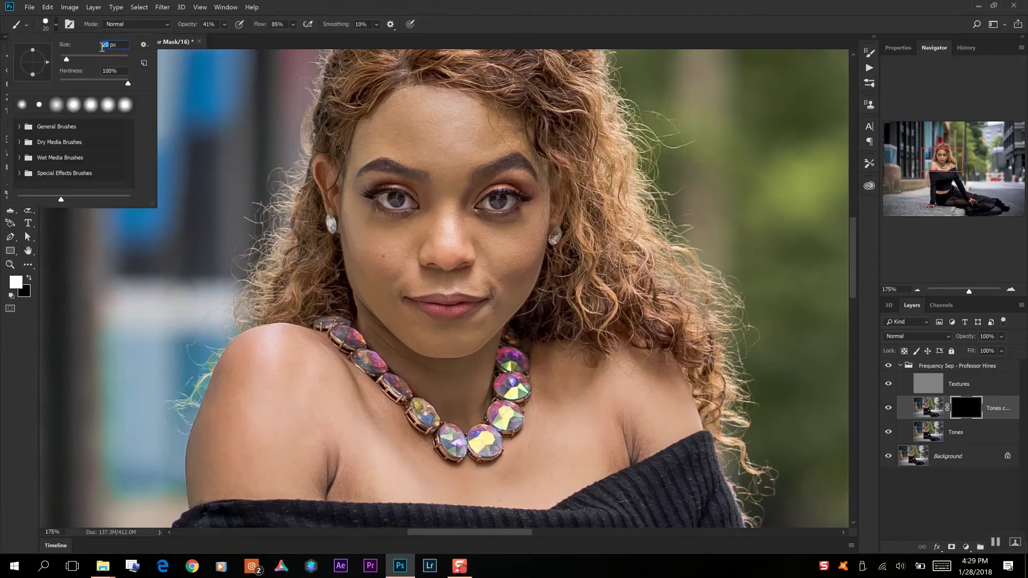
pyautogui.write('40')
pyautogui.press('Return')
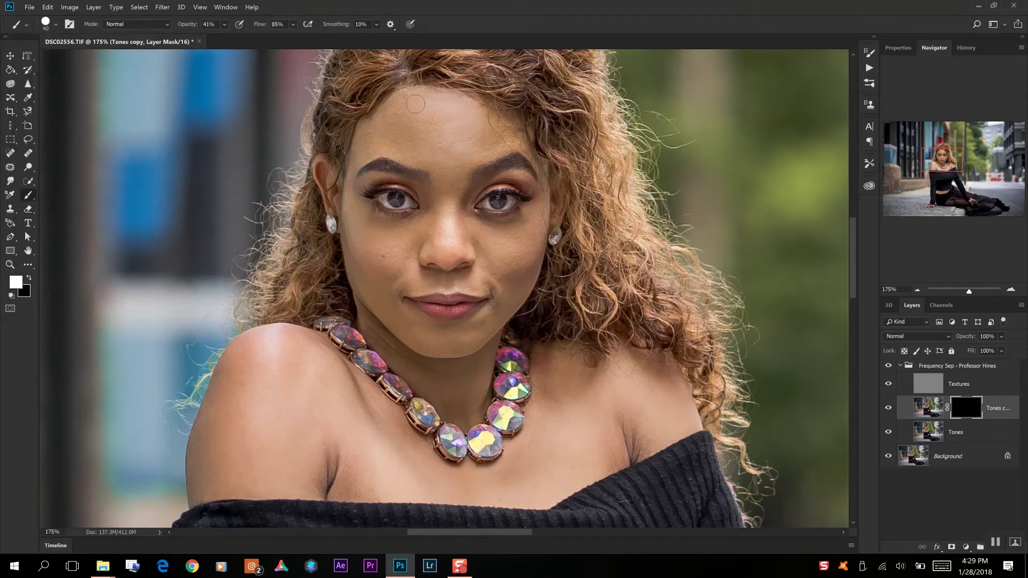
# Step: Paint white over the forehead on the Tones copy mask, then shrink the brush to 10 px
pyautogui.moveTo(397, 110)
pyautogui.mouseDown()
pyautogui.moveTo(378, 131)
pyautogui.moveTo(451, 140)
pyautogui.mouseUp()
pyautogui.click(55, 24)
pyautogui.moveTo(105, 56); pyautogui.dragTo(90, 56)
pyautogui.click(518, 183)
pyautogui.press('v')
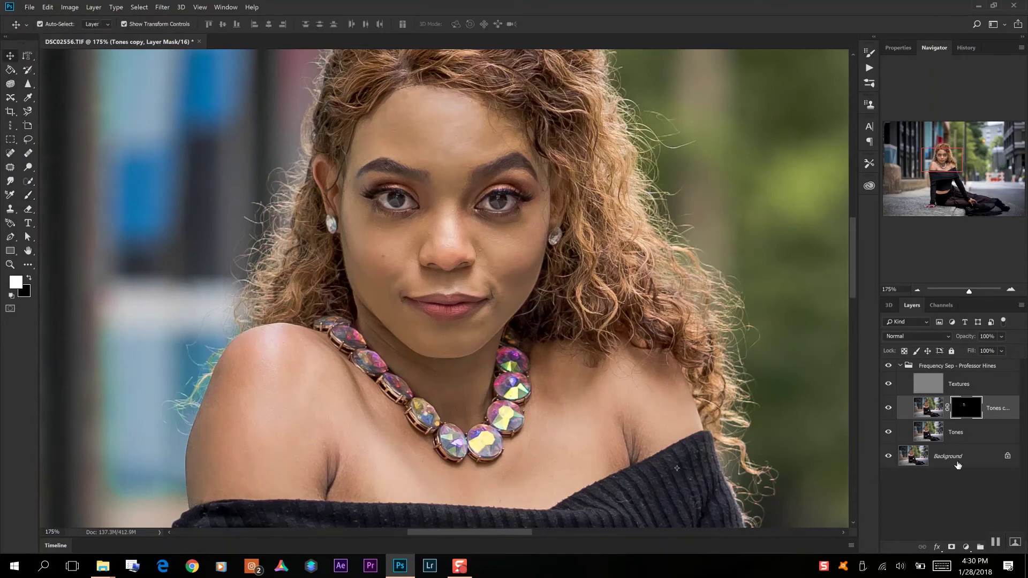
# Step: Flatten the image from the Background layer's context menu
pyautogui.click(958, 458)
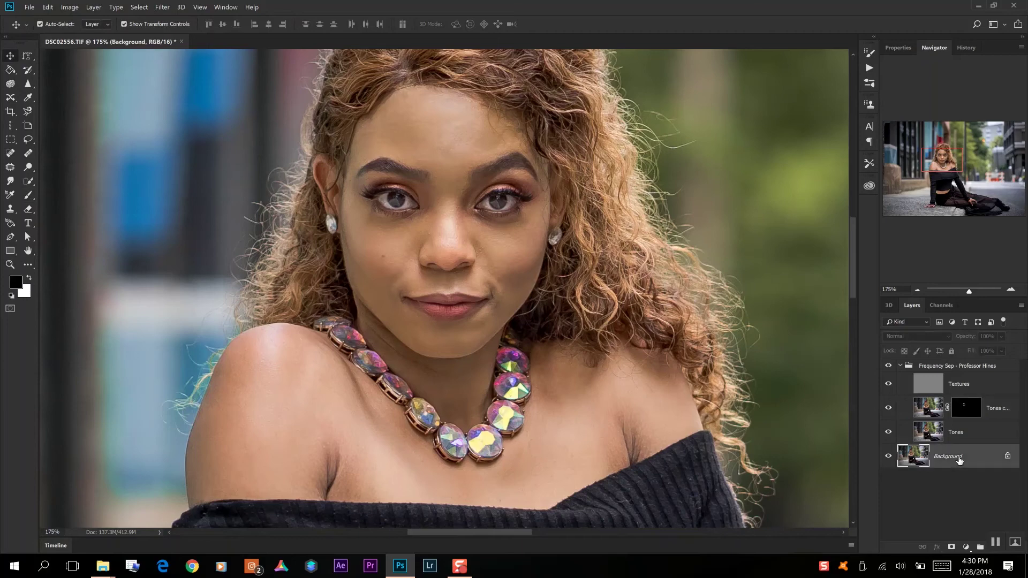
pyautogui.rightClick(959, 458)
pyautogui.click(961, 432)
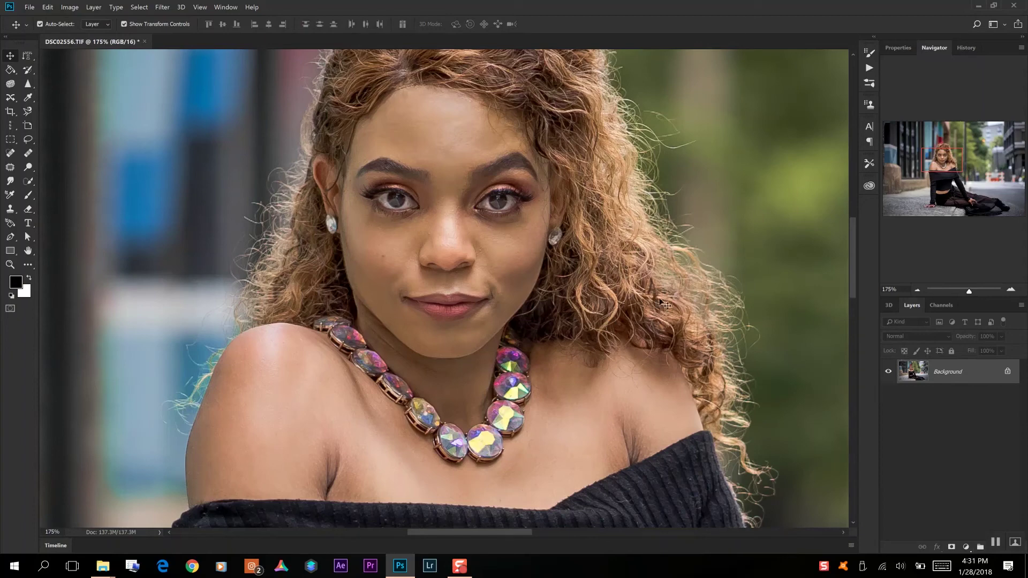
# Step: Zoom the view to 100% and scroll down to show more of the black top
pyautogui.click(918, 290)
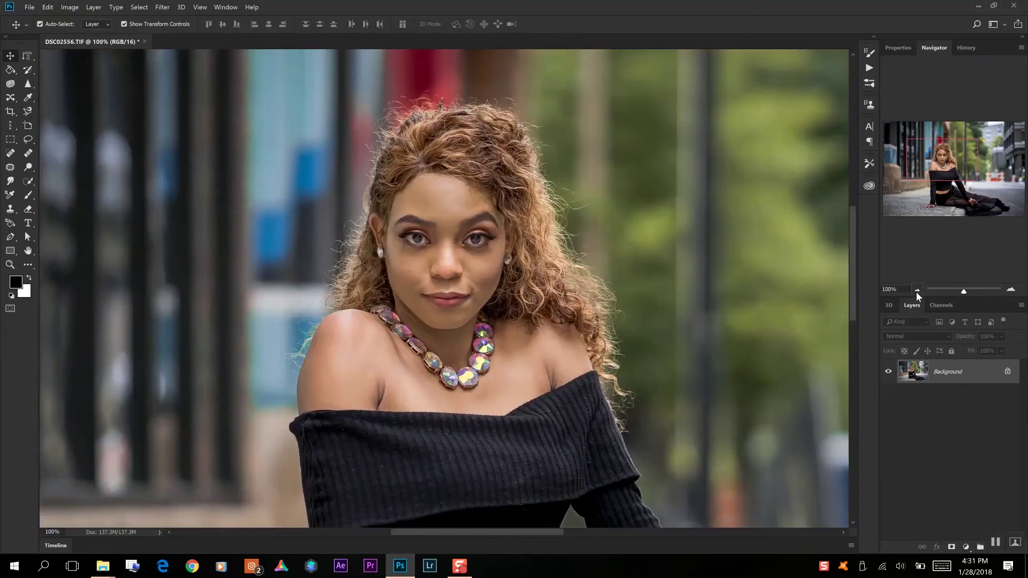
pyautogui.moveTo(854, 266); pyautogui.dragTo(854, 278)
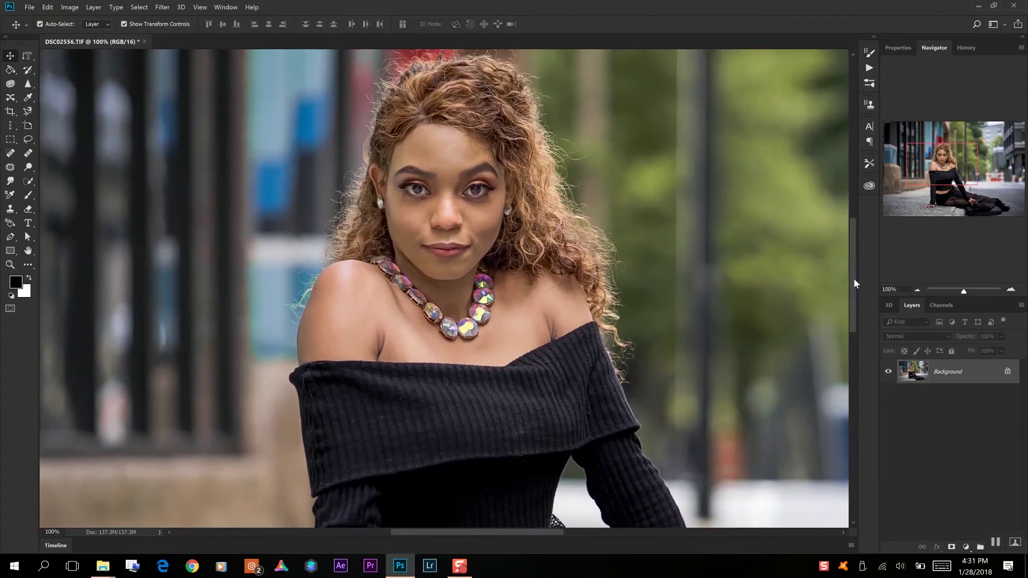